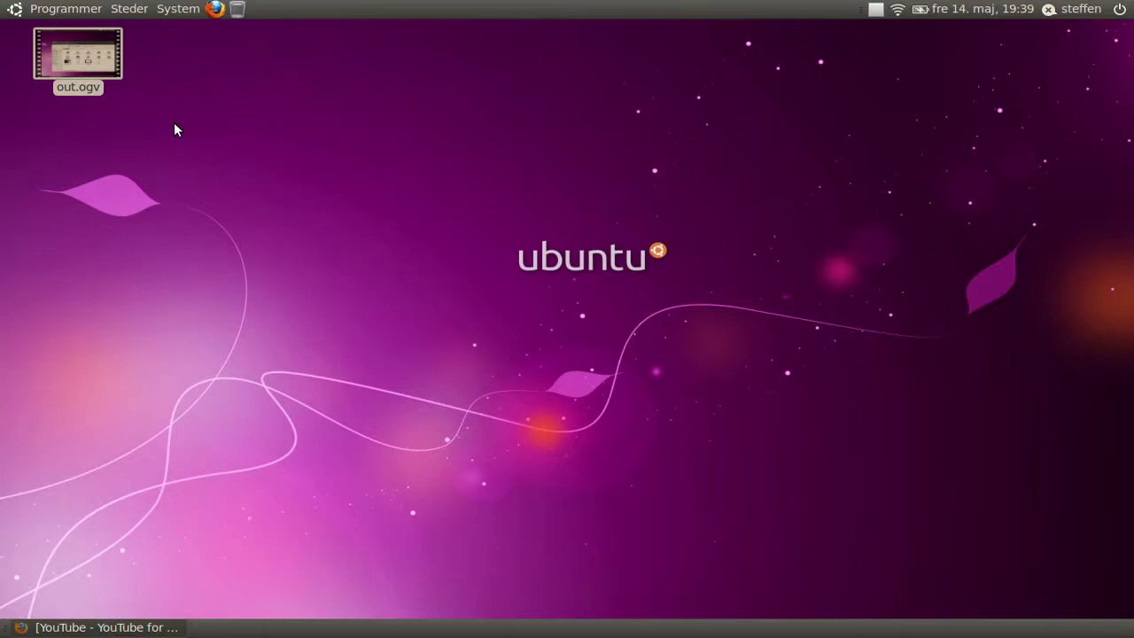
Step: Launch DeVeDe from the Programmer > Lyd og video applications menu
{"action": "left_click", "coordinate": [75, 8]}
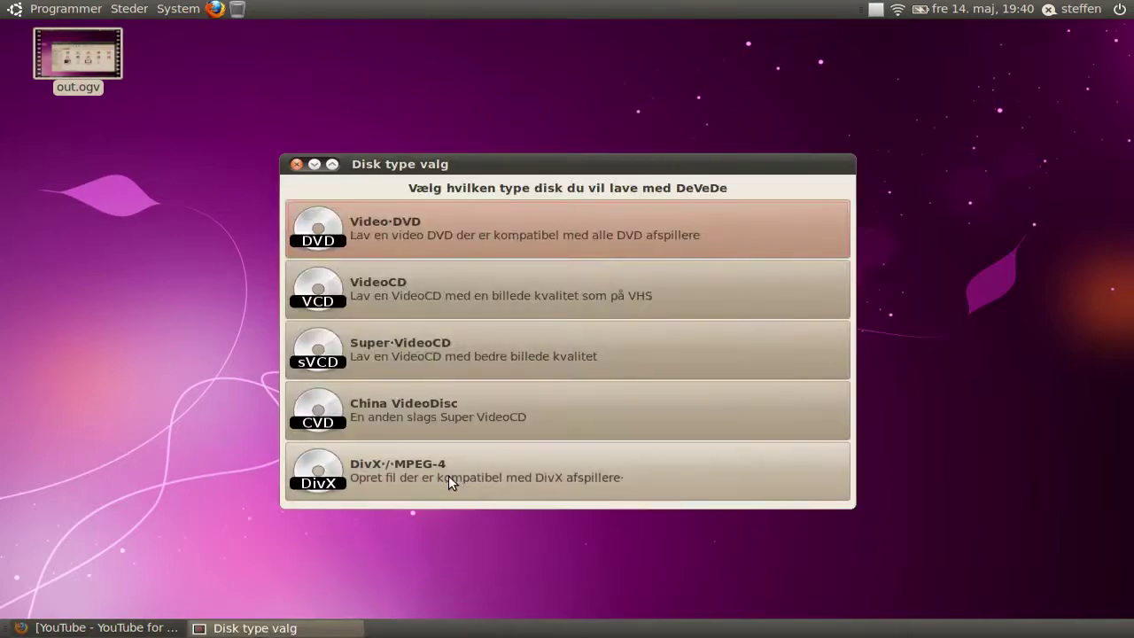
Step: Choose a DivX/MPEG-4 project and drag out.ogv from the desktop into its file list
{"action": "left_click", "coordinate": [372, 467]}
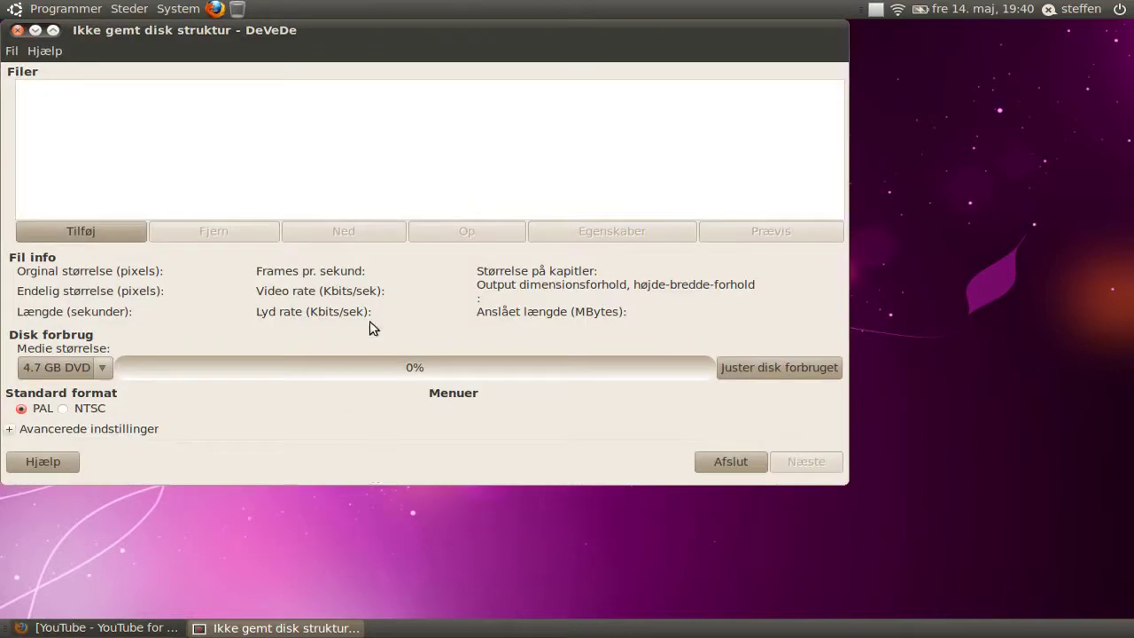
{"action": "left_click_drag", "start_coordinate": [354, 27], "coordinate": [502, 91]}
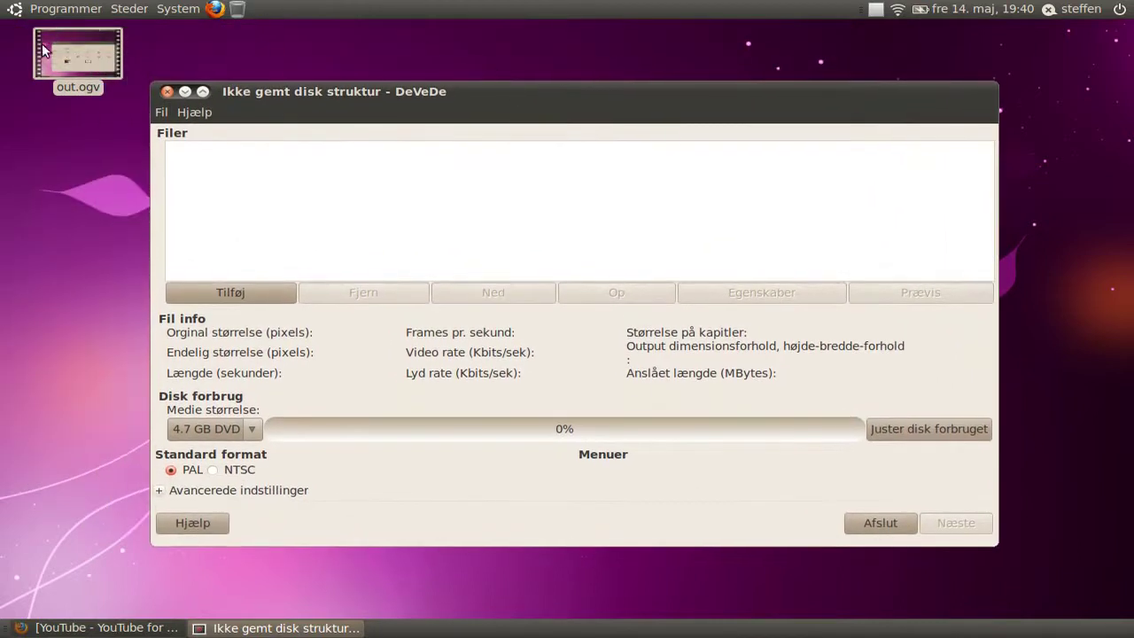
{"action": "left_click_drag", "start_coordinate": [59, 54], "coordinate": [248, 223]}
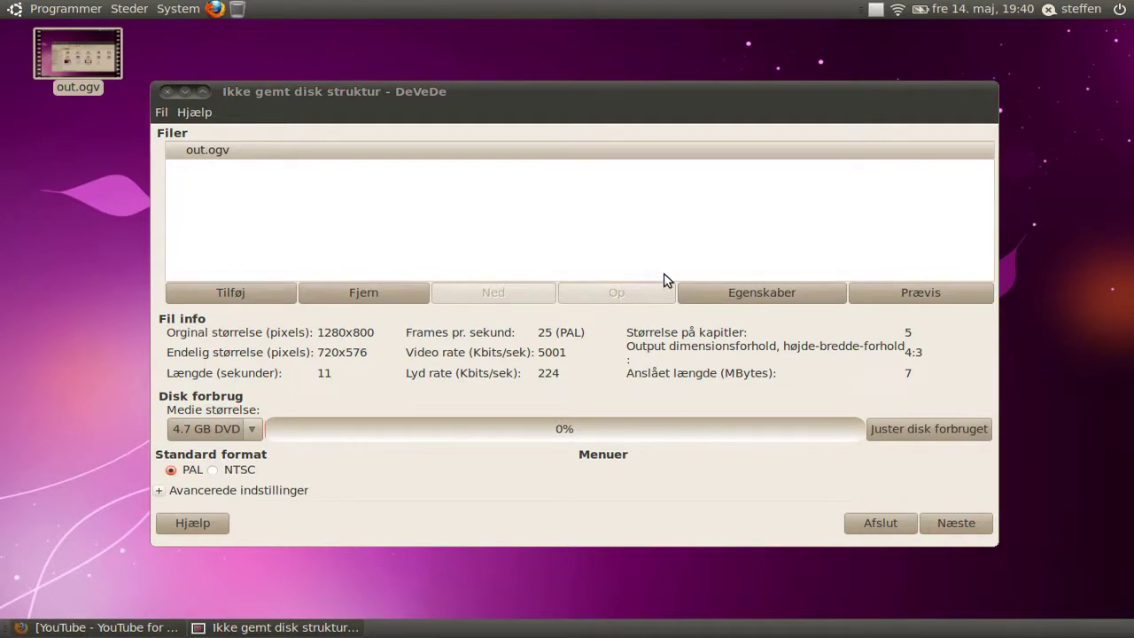
Step: Change out.ogv's advanced video rate from 5001 to 1248 kbit/s
{"action": "left_click", "coordinate": [700, 298]}
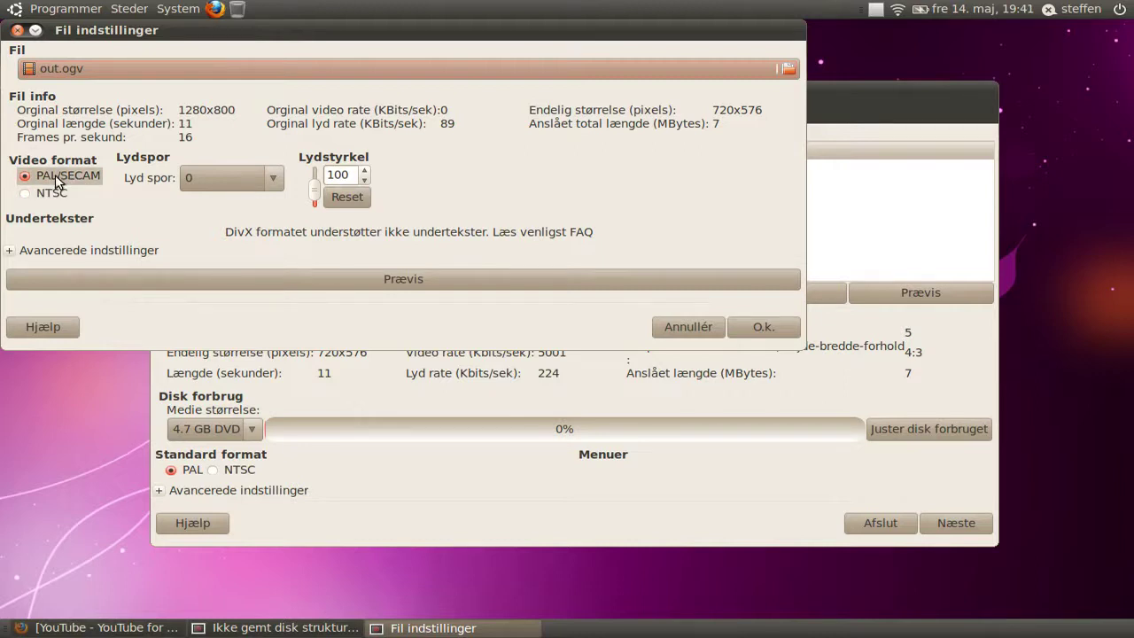
{"action": "left_click", "coordinate": [54, 251]}
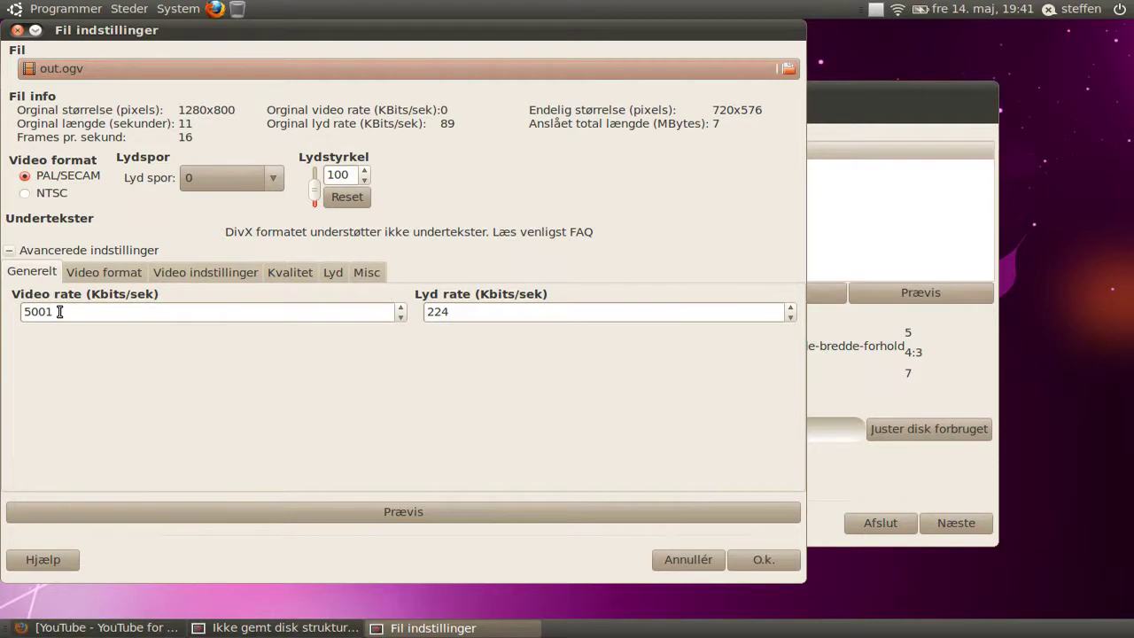
{"action": "left_click_drag", "start_coordinate": [59, 311], "coordinate": [2, 306]}
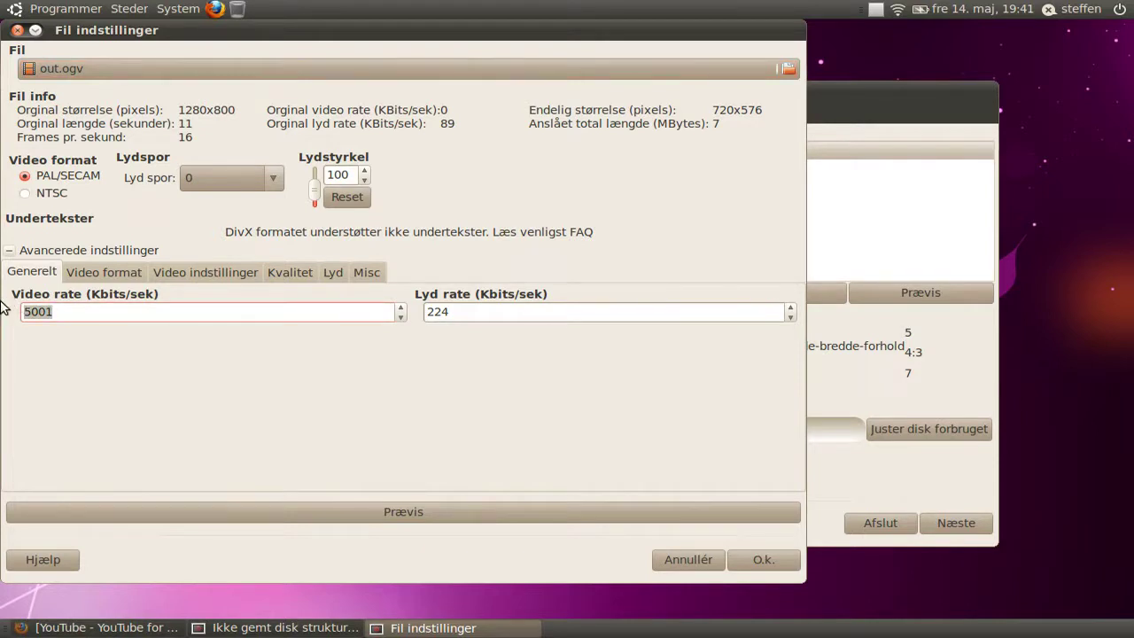
{"action": "type", "text": "124"}
{"action": "type", "text": "8"}
Step: Give out.ogv a 1280x720 output size with a 16:9 aspect ratio
{"action": "left_click", "coordinate": [108, 273]}
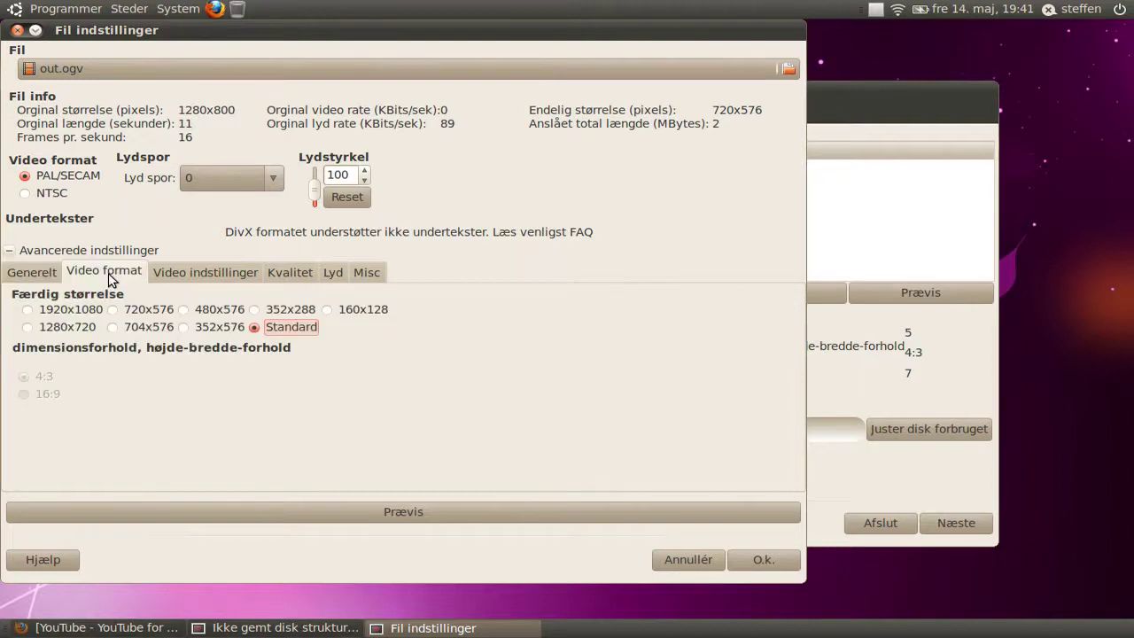
{"action": "left_click", "coordinate": [41, 325]}
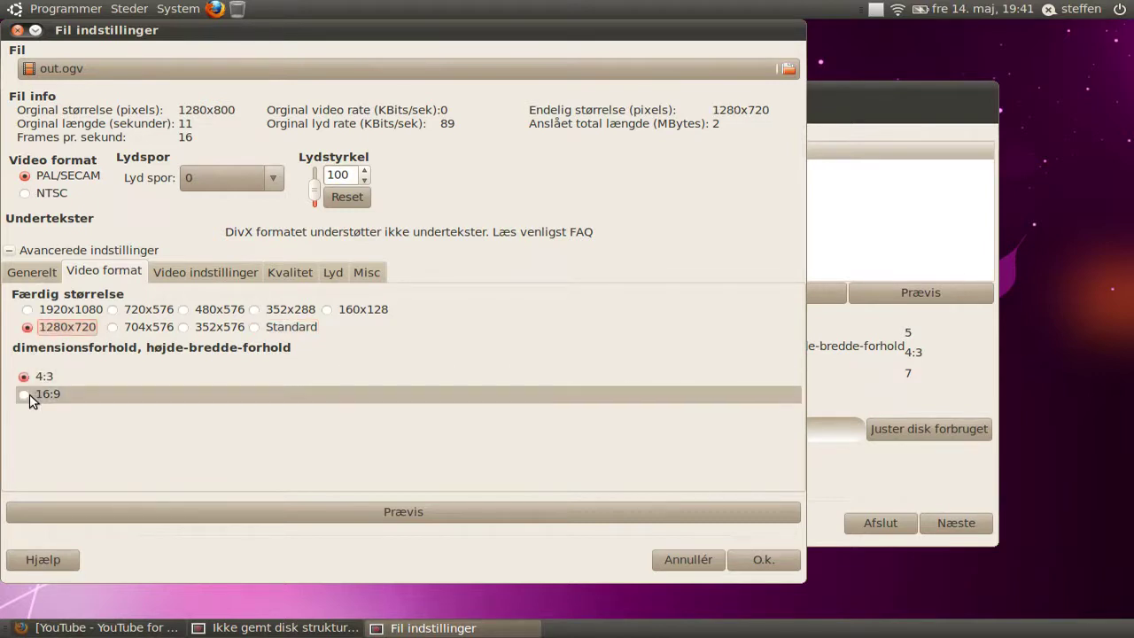
{"action": "left_click", "coordinate": [27, 395]}
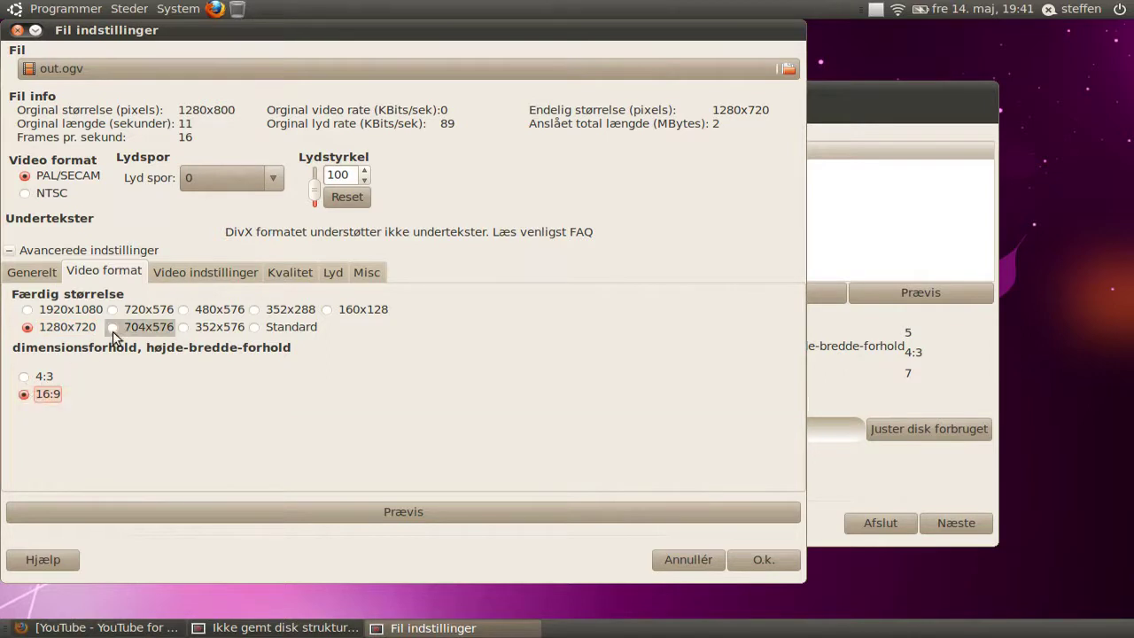
{"action": "left_click", "coordinate": [182, 276]}
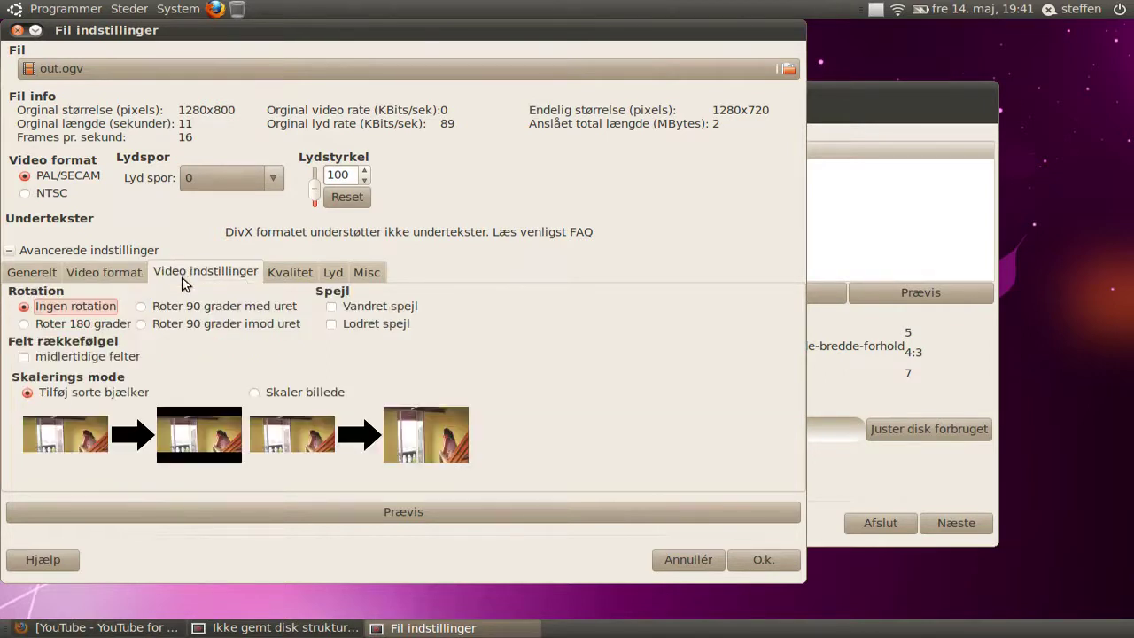
Step: Choose Skaler billede scaling, then review the quality, audio and misc options
{"action": "left_click", "coordinate": [256, 392]}
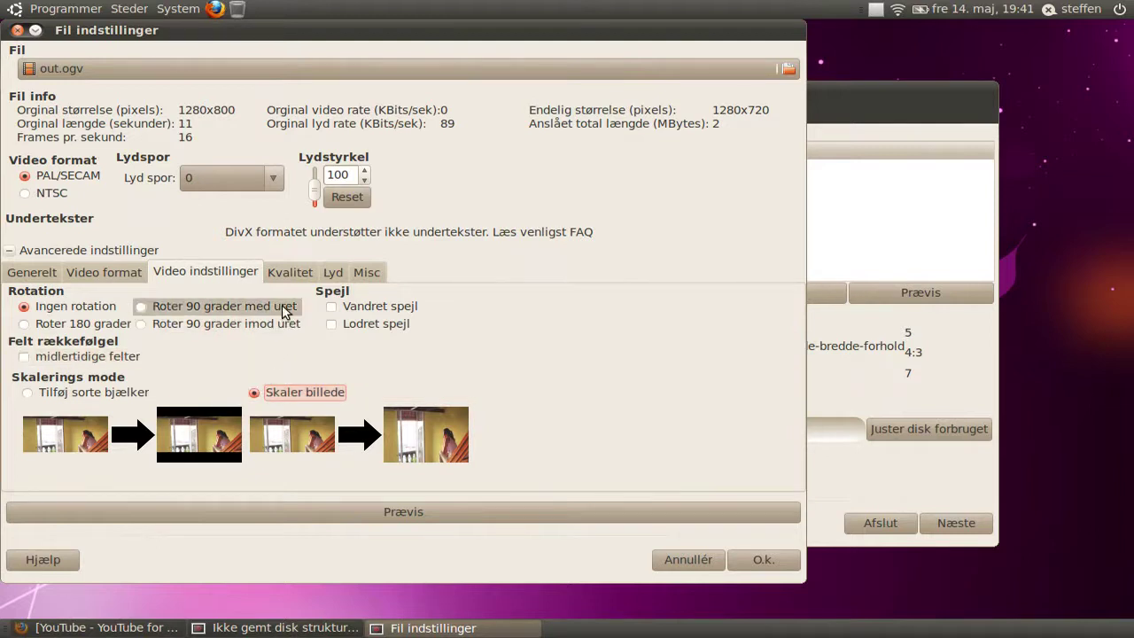
{"action": "left_click", "coordinate": [297, 275]}
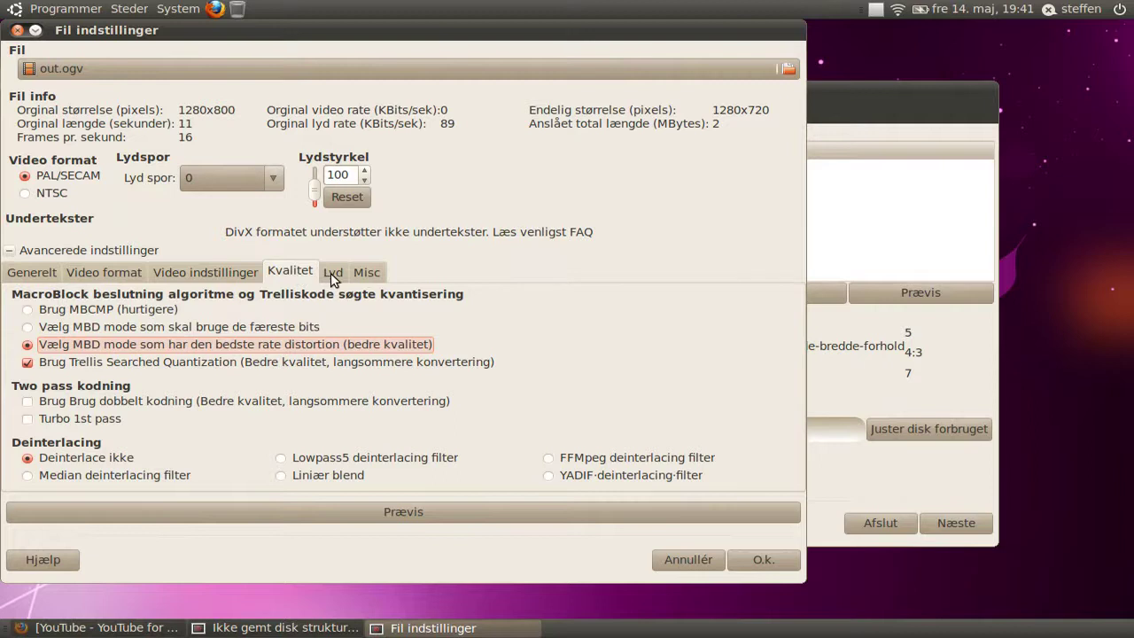
{"action": "left_click", "coordinate": [330, 273]}
{"action": "left_click", "coordinate": [368, 276]}
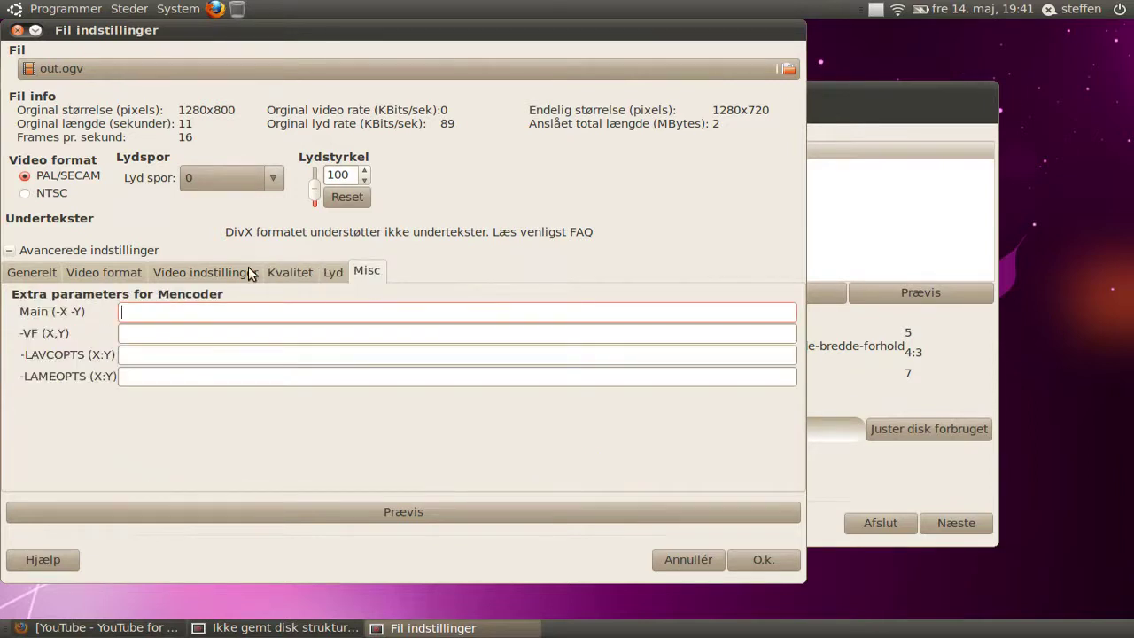
Step: Recheck the 1248 kbit/s rate, 1280x720 size and picture scaling settings
{"action": "left_click", "coordinate": [224, 273]}
{"action": "left_click", "coordinate": [41, 275]}
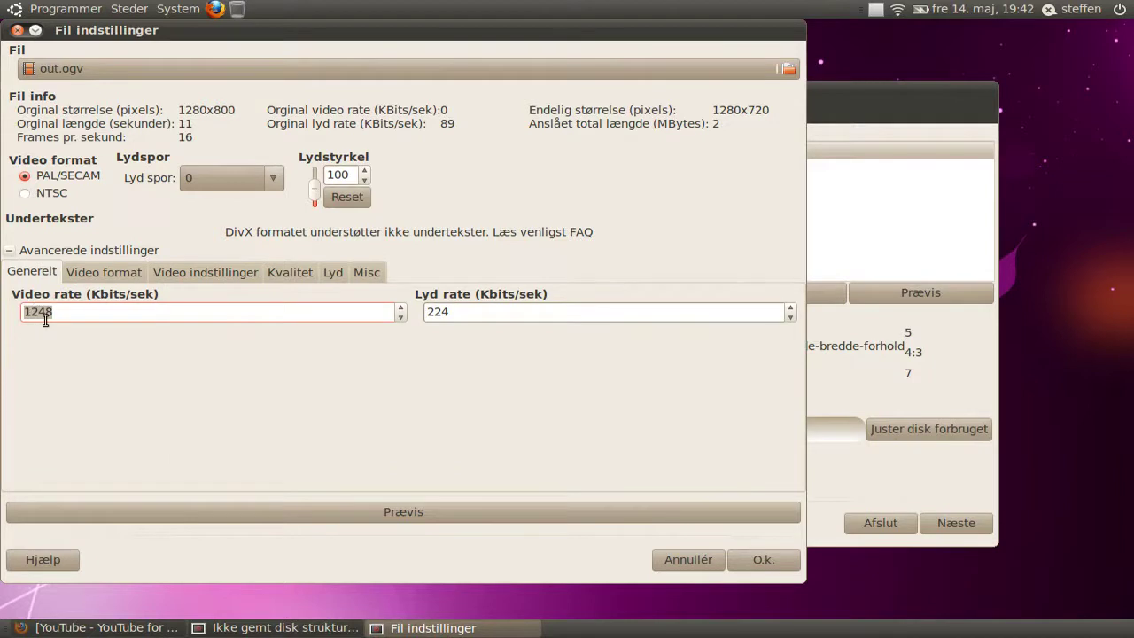
{"action": "left_click", "coordinate": [89, 272]}
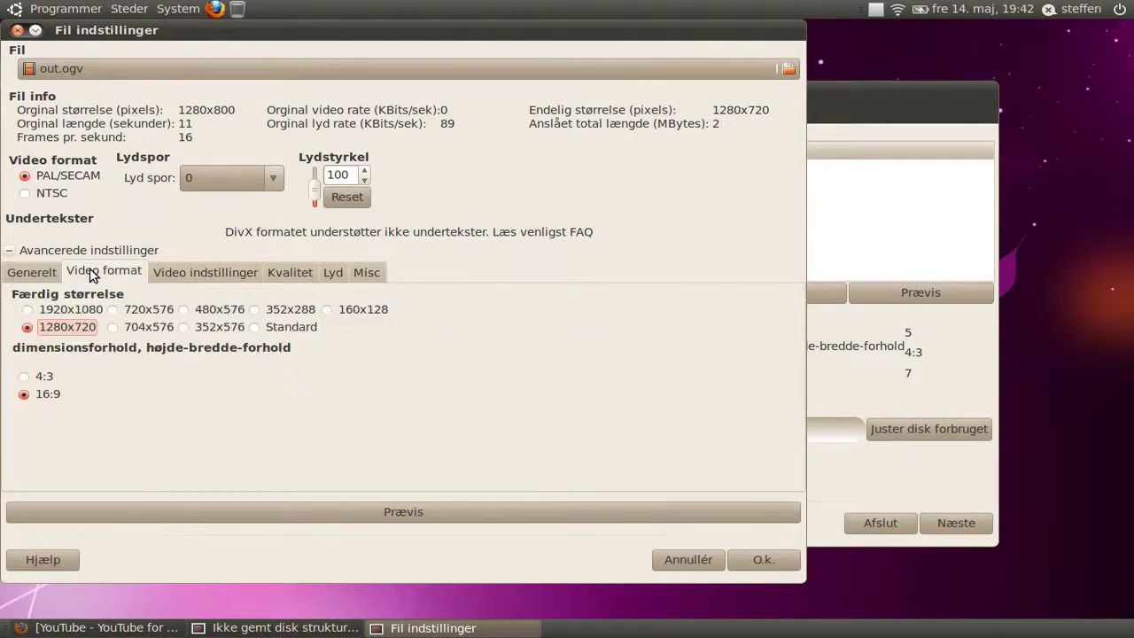
{"action": "left_click", "coordinate": [88, 330]}
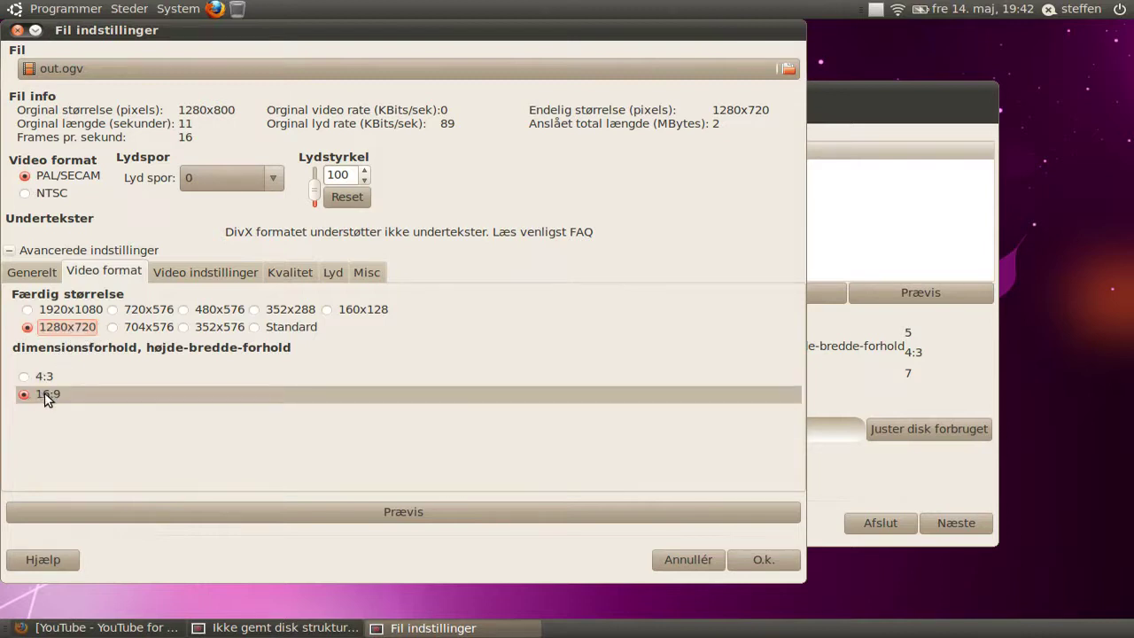
{"action": "left_click", "coordinate": [178, 271]}
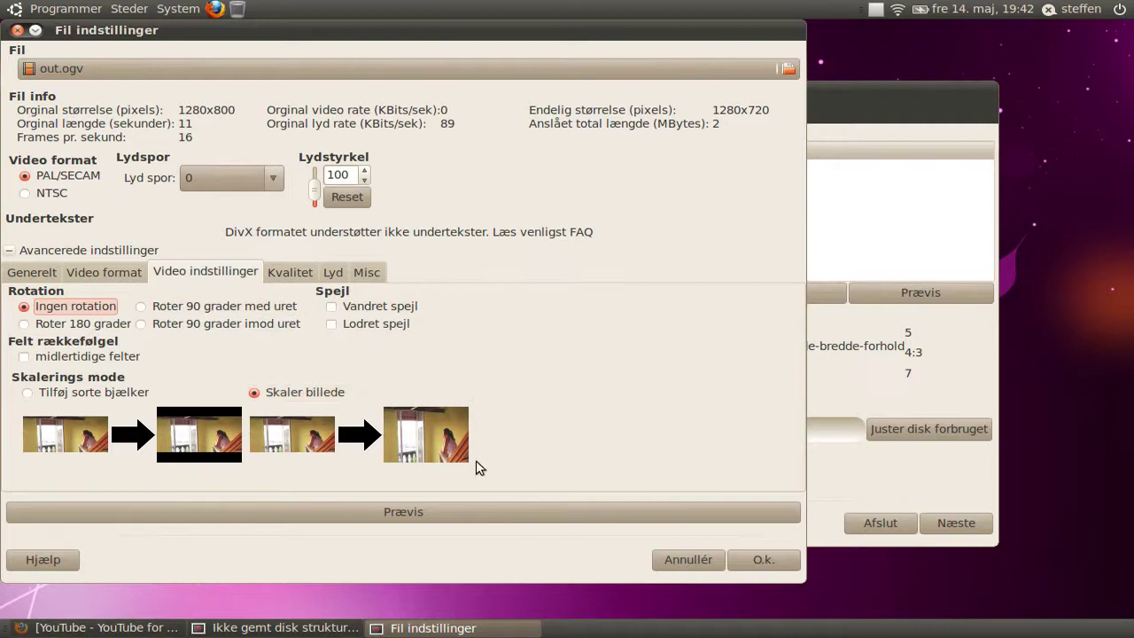
Step: Convert out.ogv into a new desktop (Skrivebord) folder named dfkjgldfgk
{"action": "left_click", "coordinate": [736, 565]}
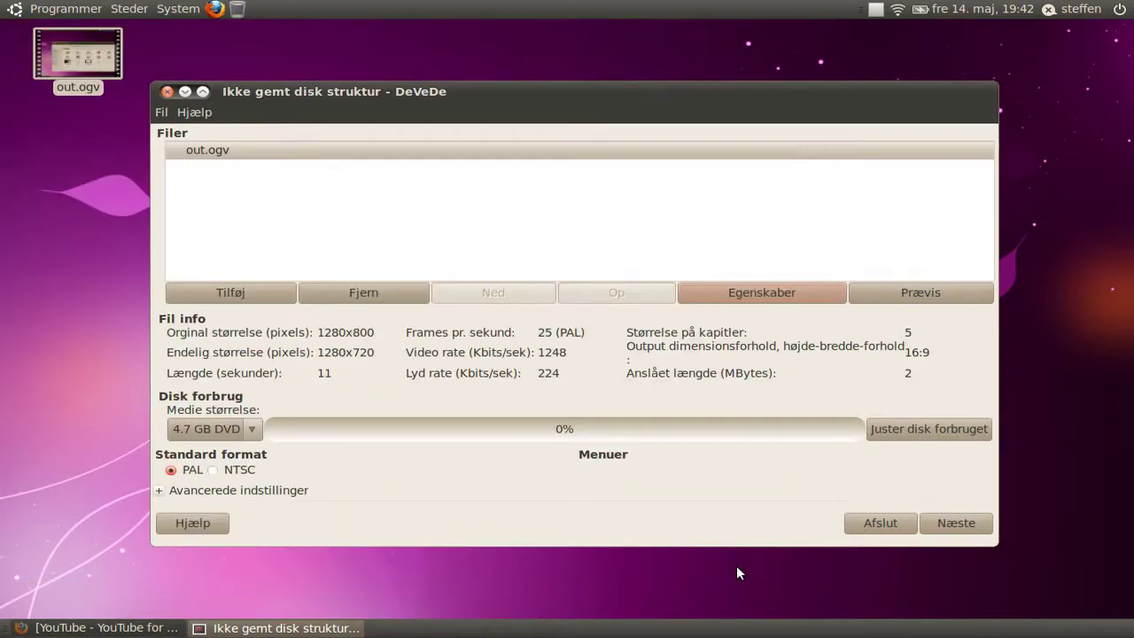
{"action": "left_click", "coordinate": [955, 527]}
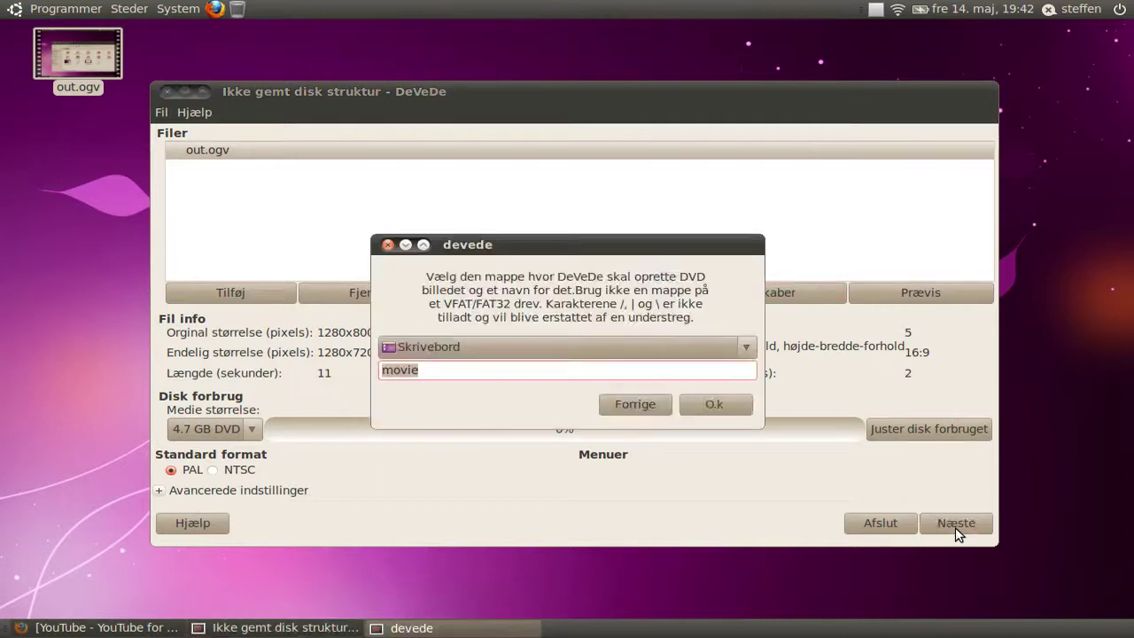
{"action": "left_click", "coordinate": [599, 350]}
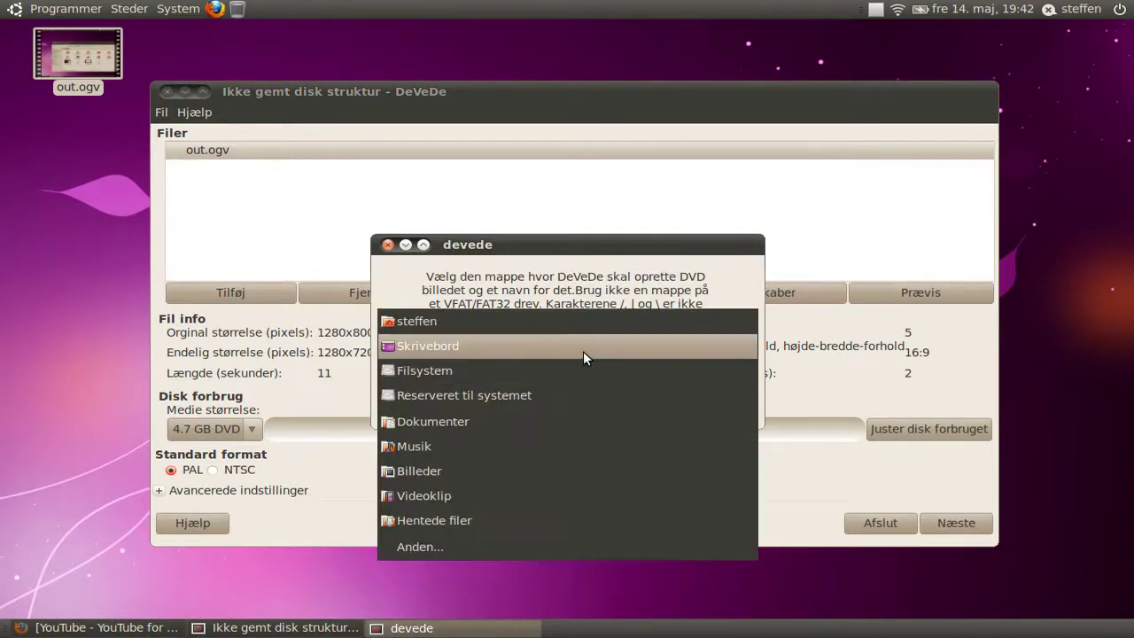
{"action": "left_click", "coordinate": [583, 350]}
{"action": "double_click", "coordinate": [394, 374]}
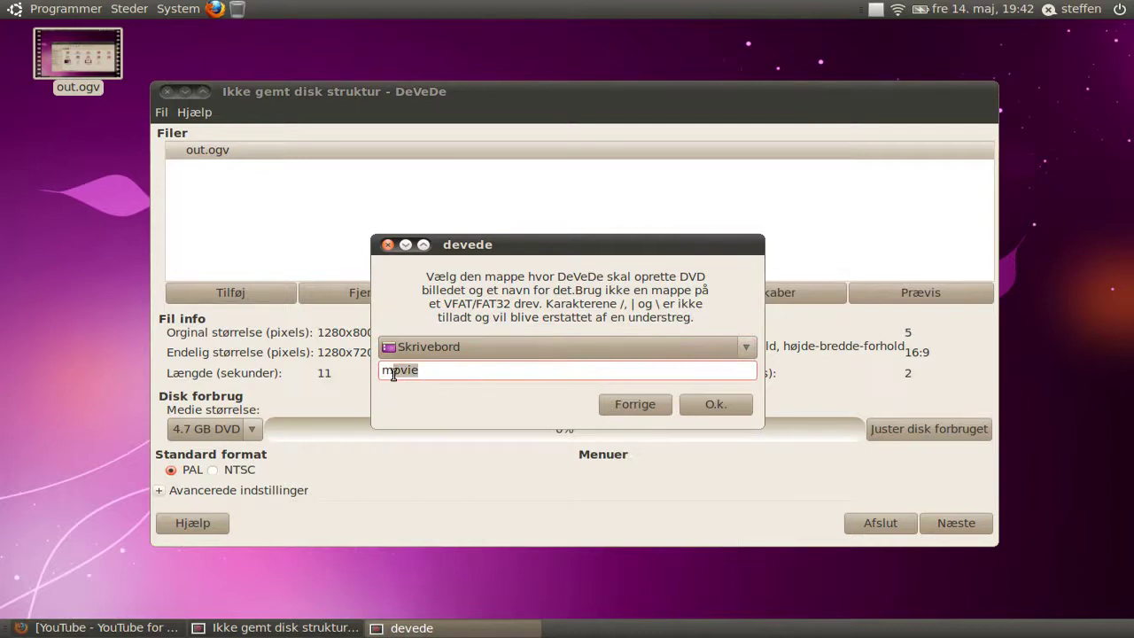
{"action": "type", "text": "dfkjgldfgk"}
{"action": "left_click", "coordinate": [716, 405]}
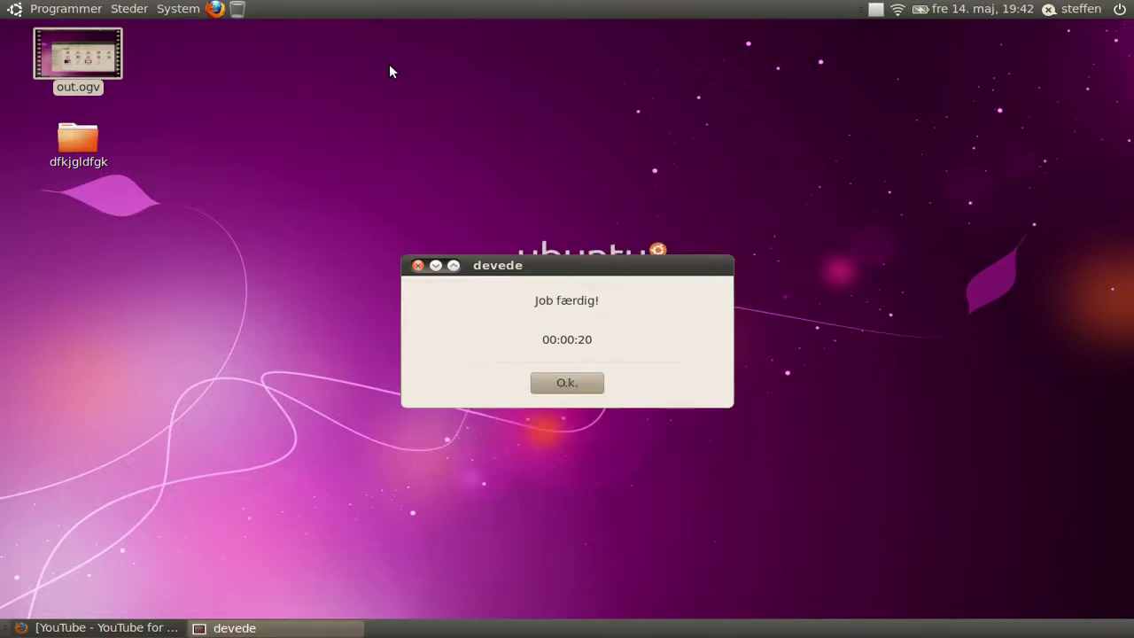
Step: Dismiss the job-finished notice and quit DeVeDe, confirming with Ja
{"action": "left_click", "coordinate": [568, 384]}
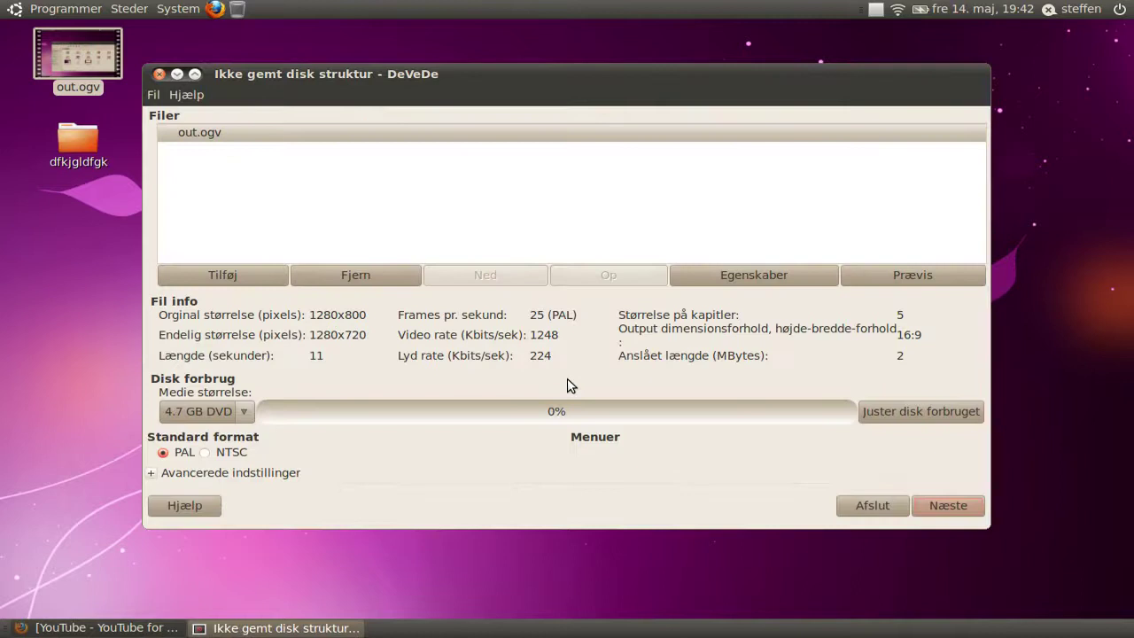
{"action": "left_click", "coordinate": [865, 502]}
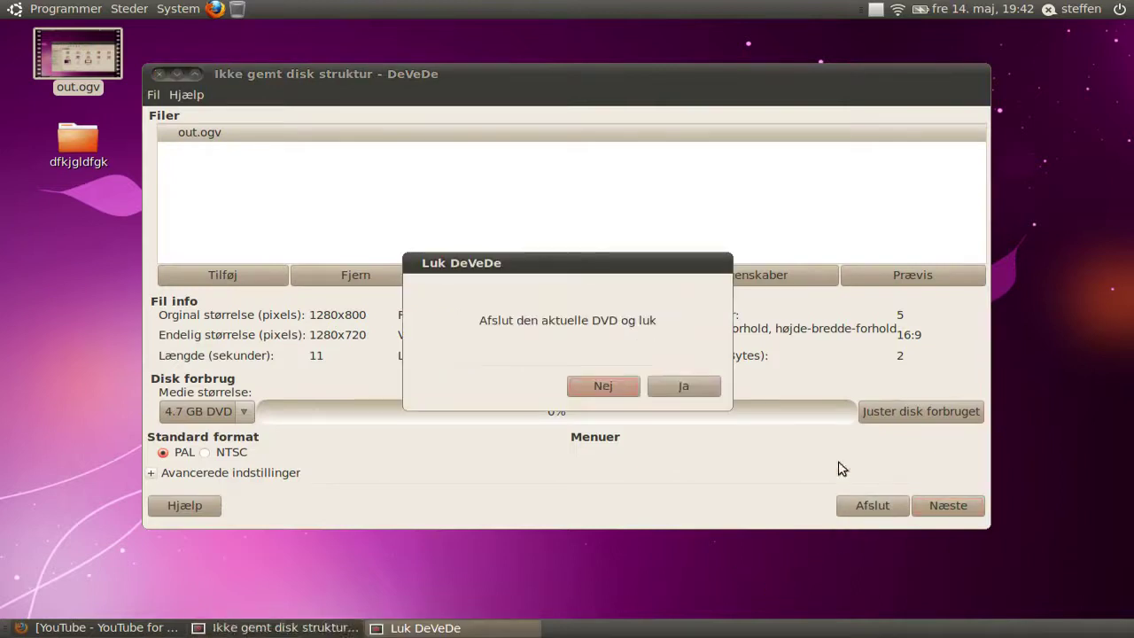
{"action": "left_click", "coordinate": [681, 382]}
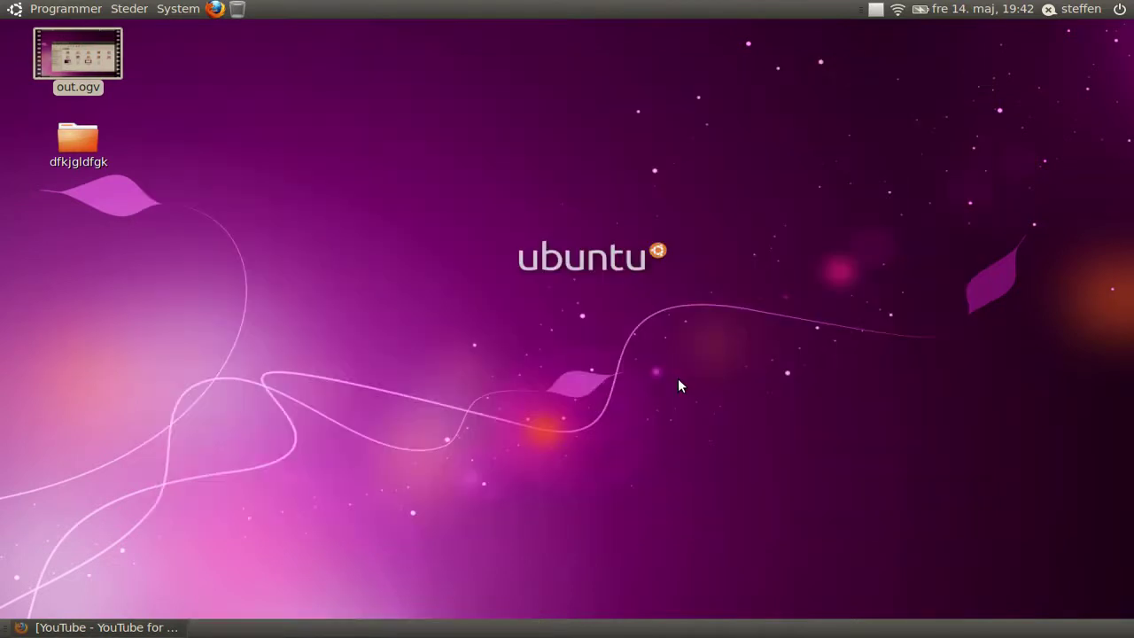